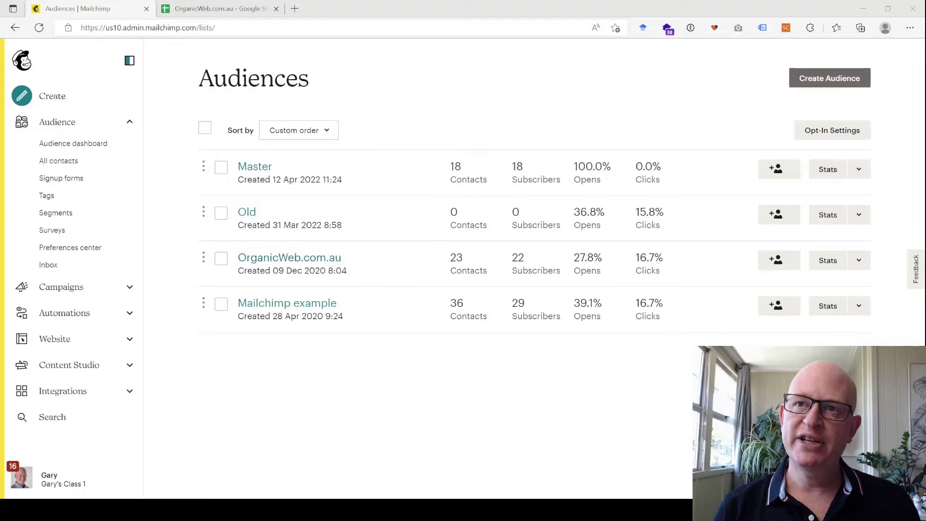
Show all 23 OrganicWeb.com.au contacts and scroll down to the contacts table.
click(265, 258)
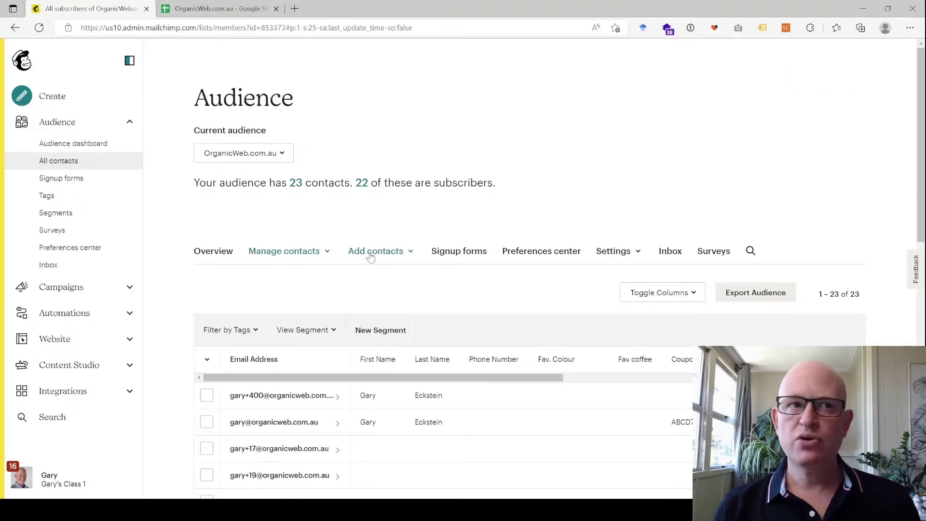
scroll(279, 321, down, 3)
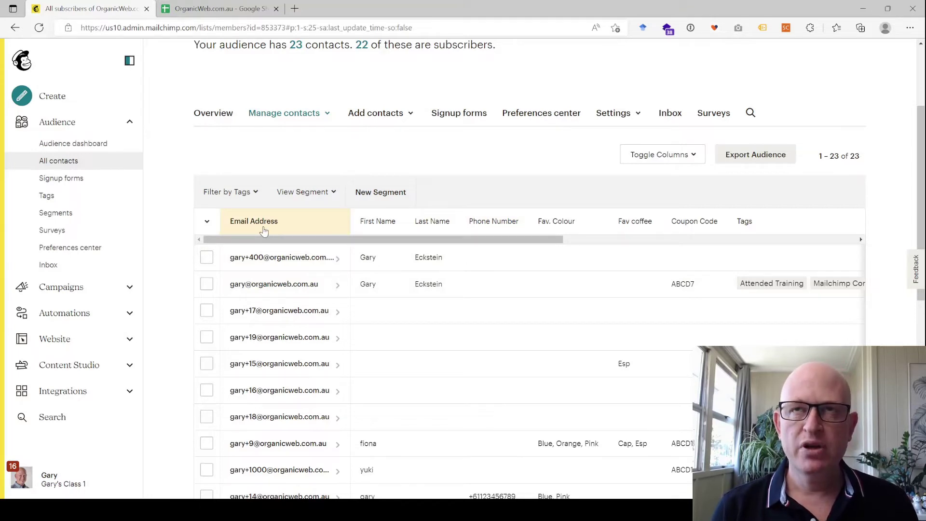
Select A1:C7 in the OrganicWeb.com.au sheet: headers plus six contact rows.
click(207, 11)
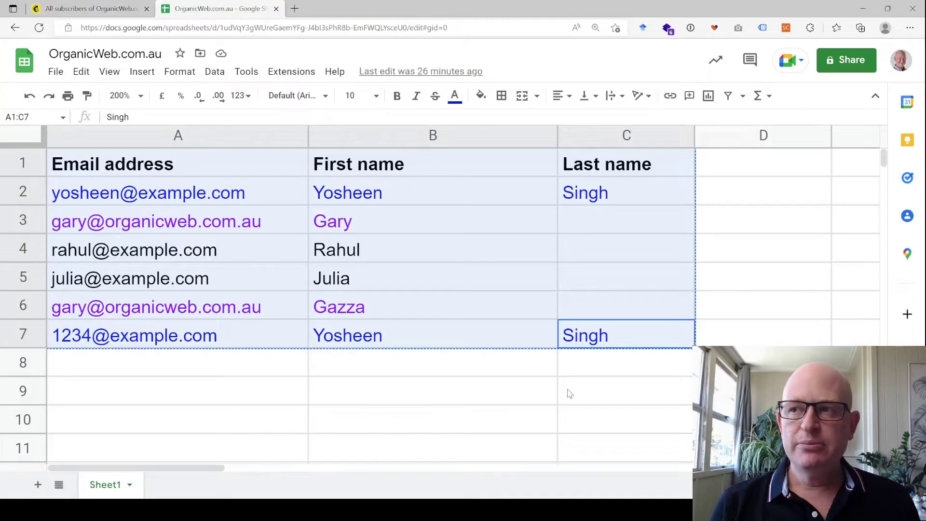
click(599, 383)
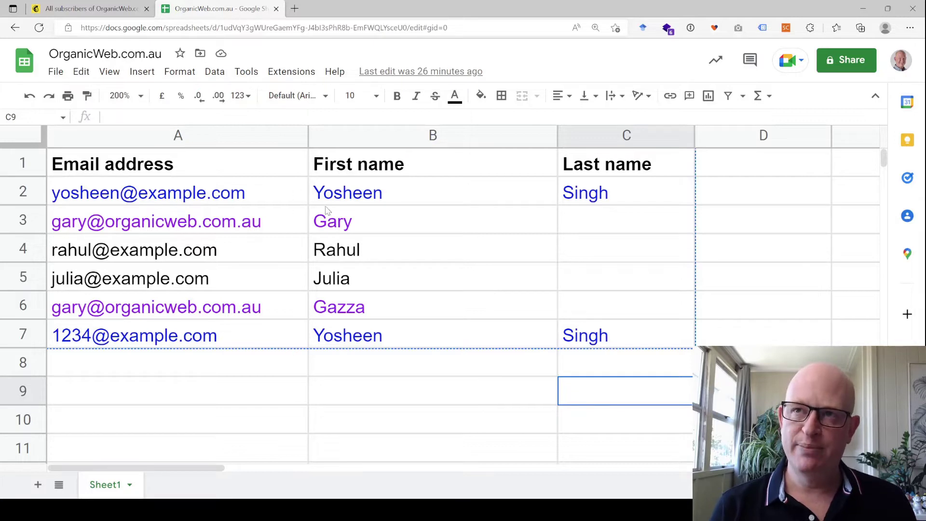
mouse_move(254, 195)
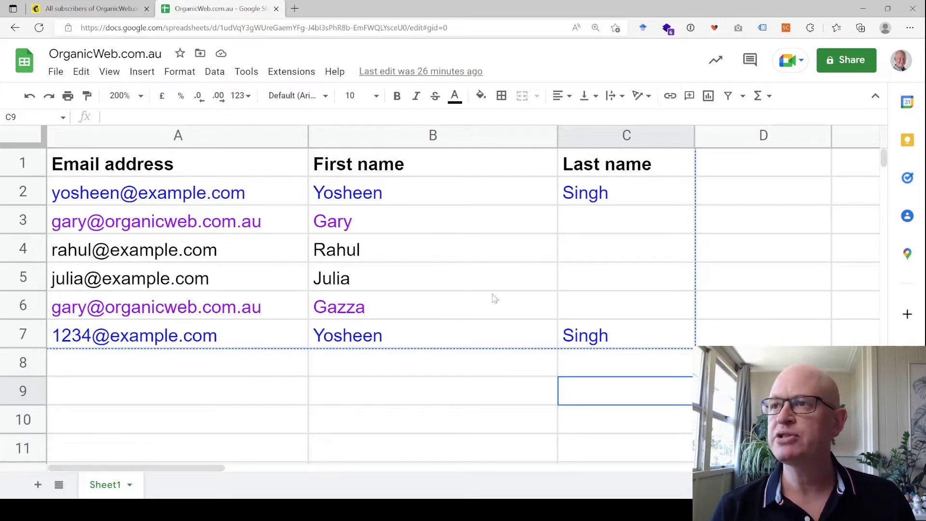
drag(626, 335, 151, 169)
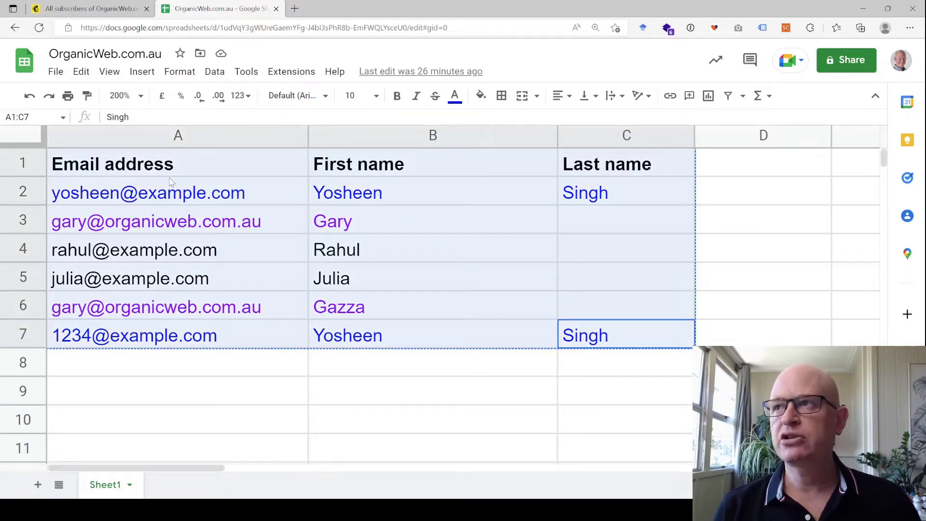
Start a copy-and-paste contact import into the OrganicWeb.com.au audience.
click(89, 10)
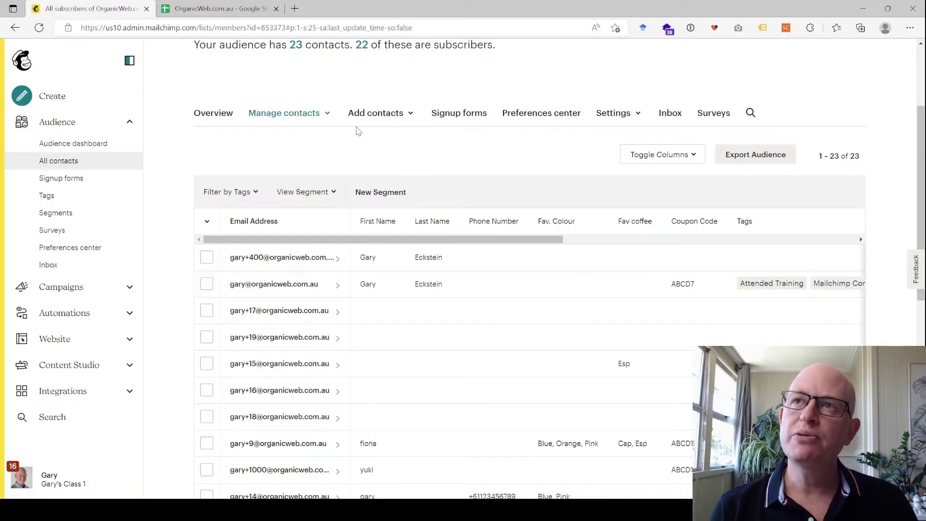
click(411, 116)
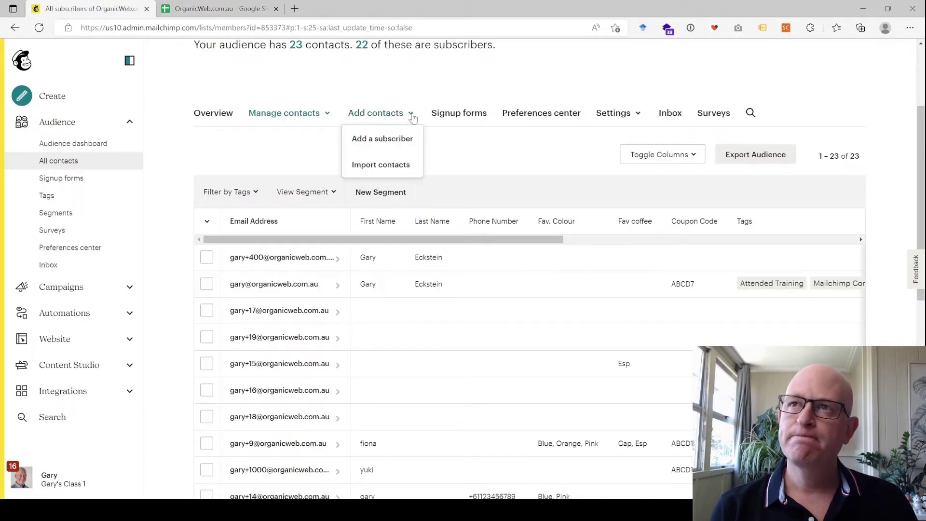
click(399, 165)
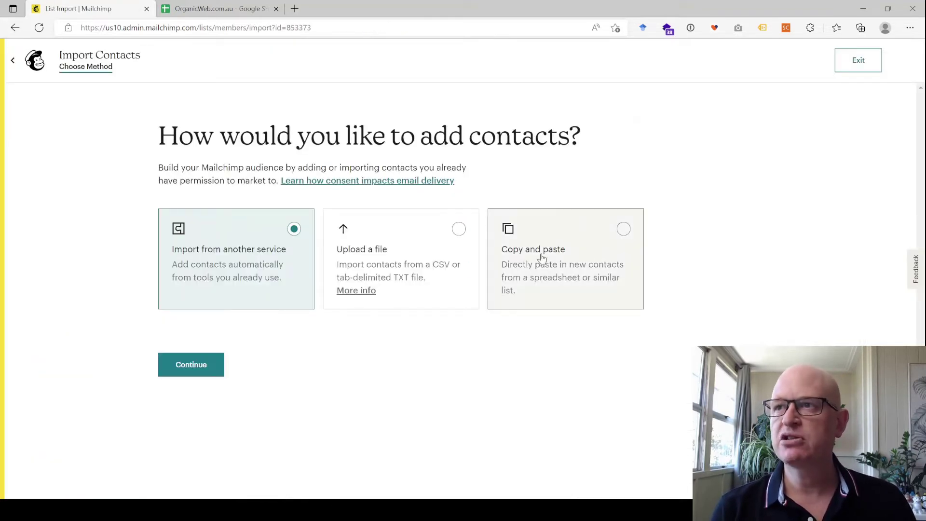
click(505, 297)
click(204, 366)
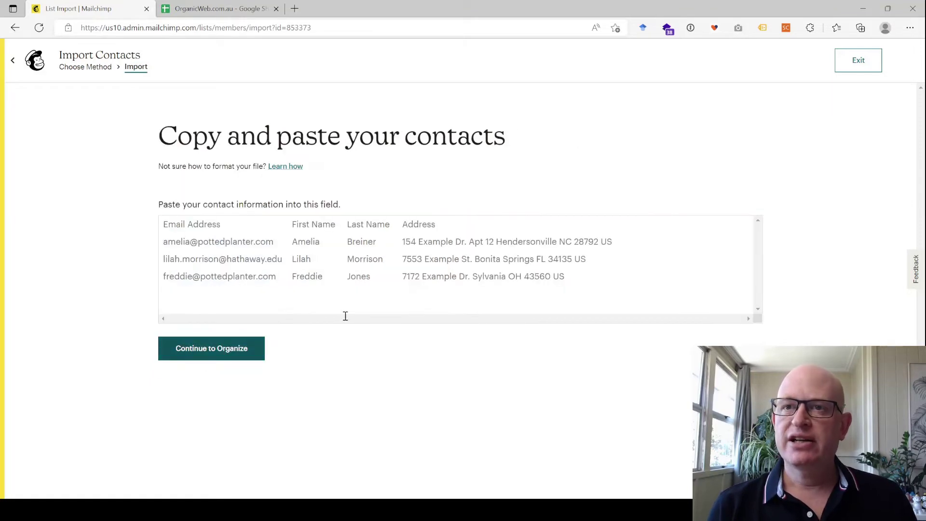
Paste the six copied spreadsheet contacts and continue to the Organize step.
click(414, 250)
key(ctrl+v)
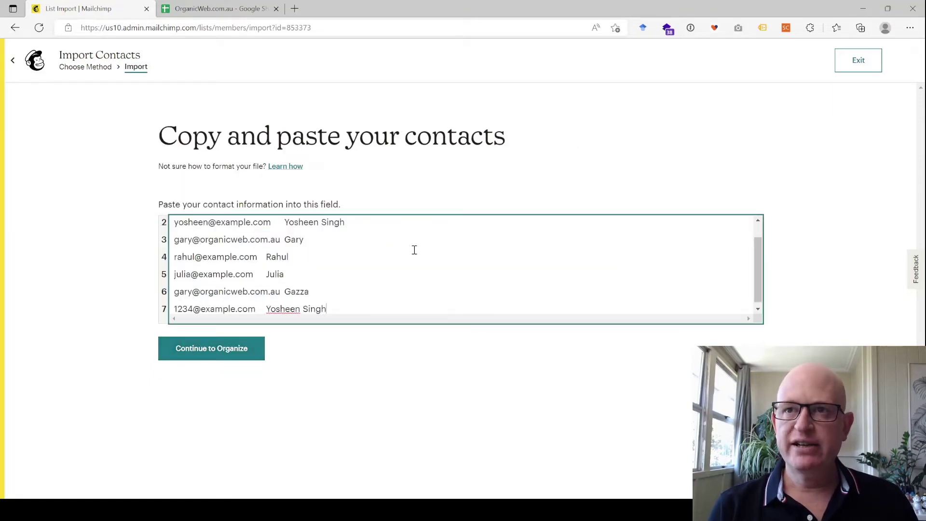
click(247, 356)
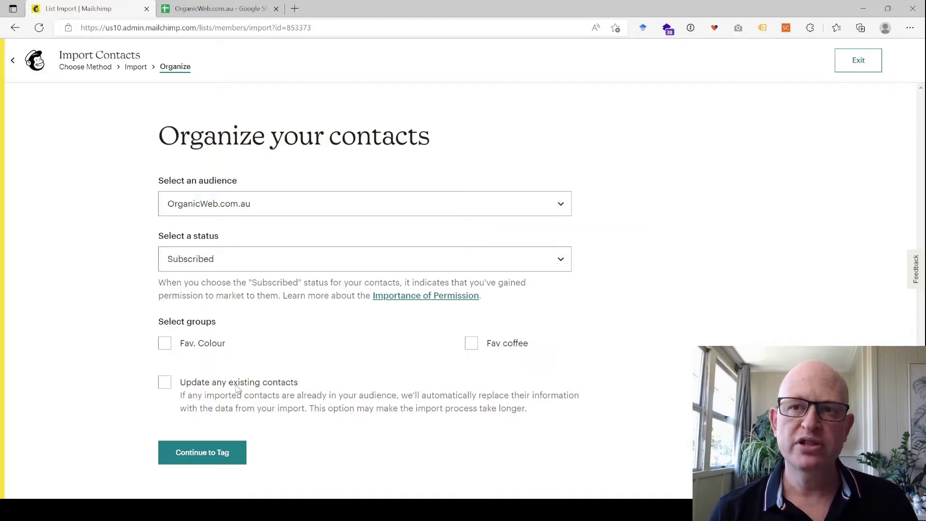
click(219, 8)
click(744, 228)
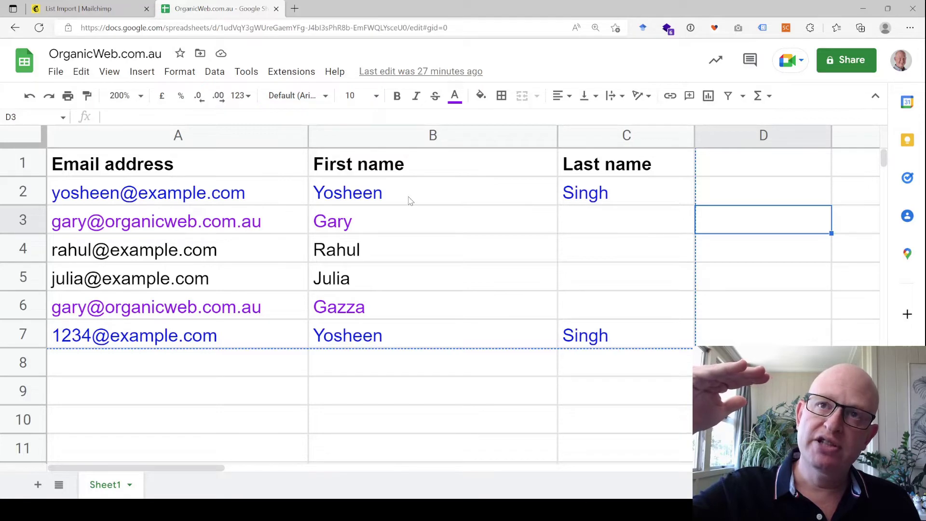
click(67, 13)
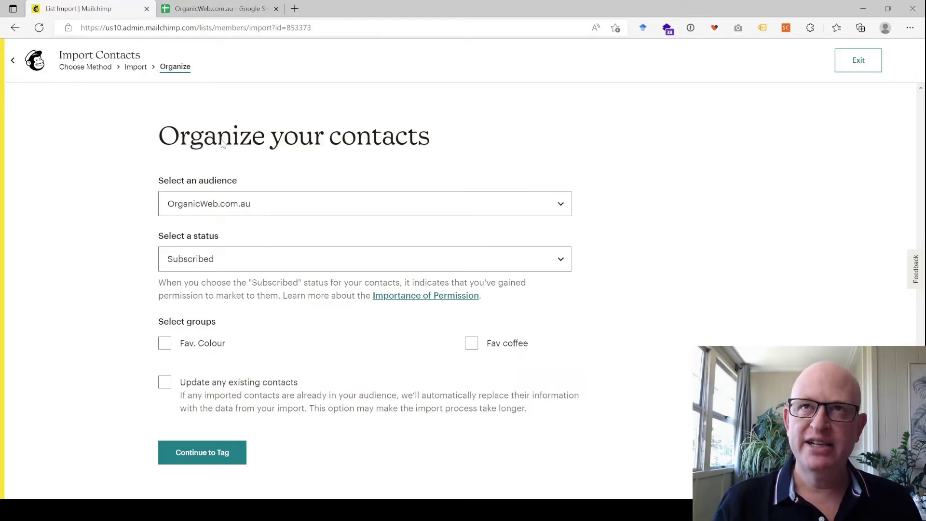
click(196, 11)
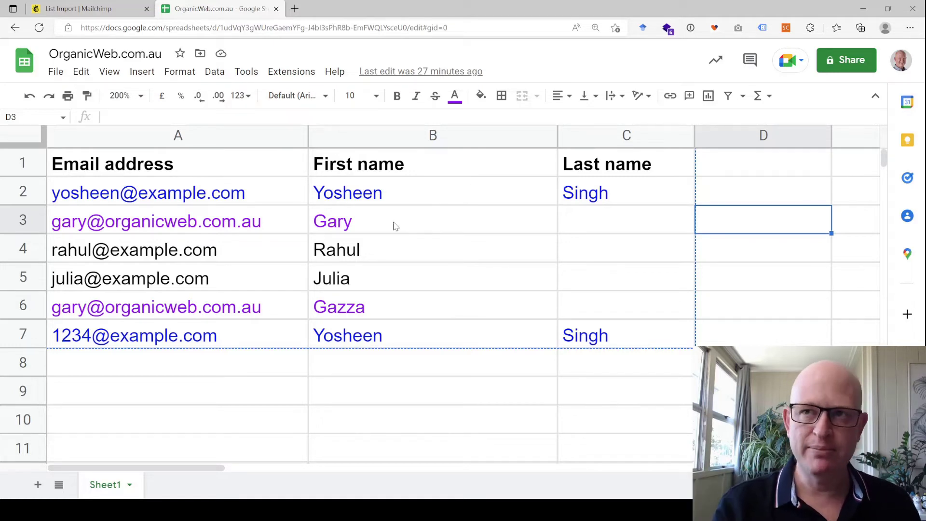
Check the spreadsheet's duplicate rows and leave Update any existing contacts switched off.
click(77, 8)
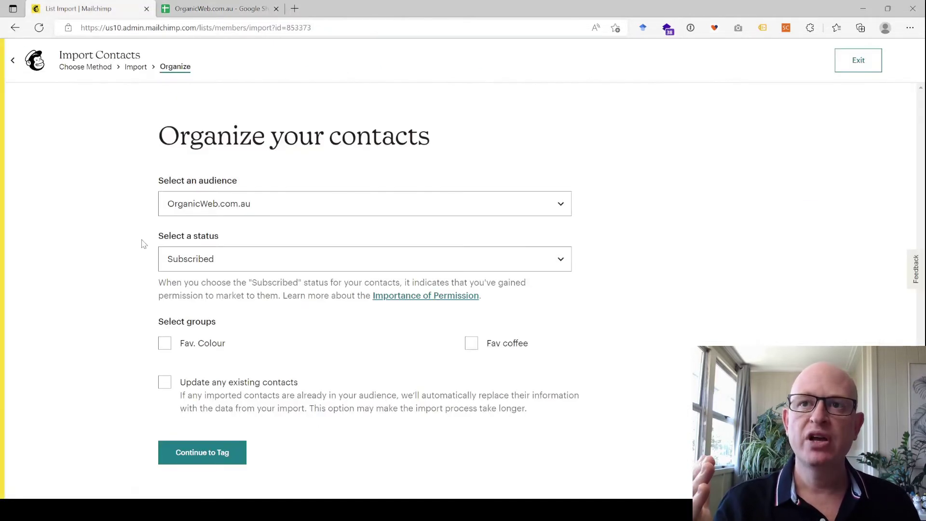
click(165, 382)
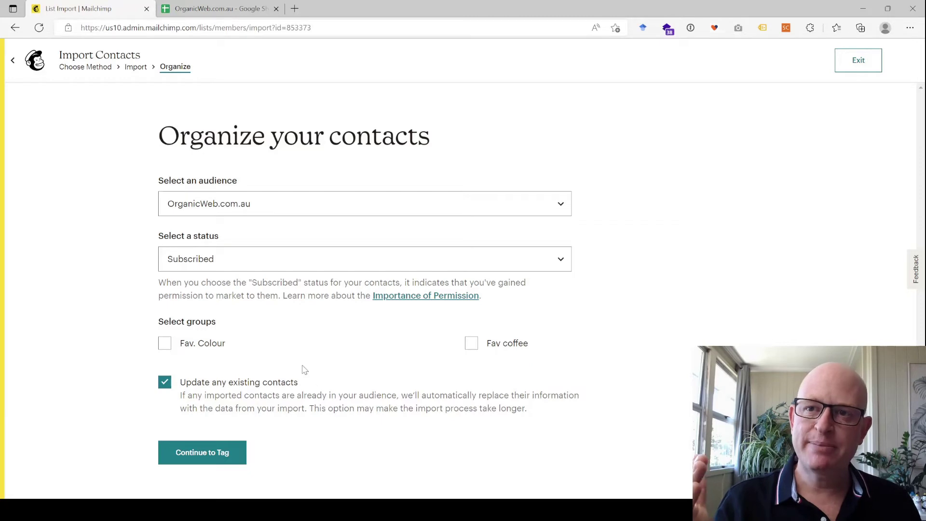
click(169, 10)
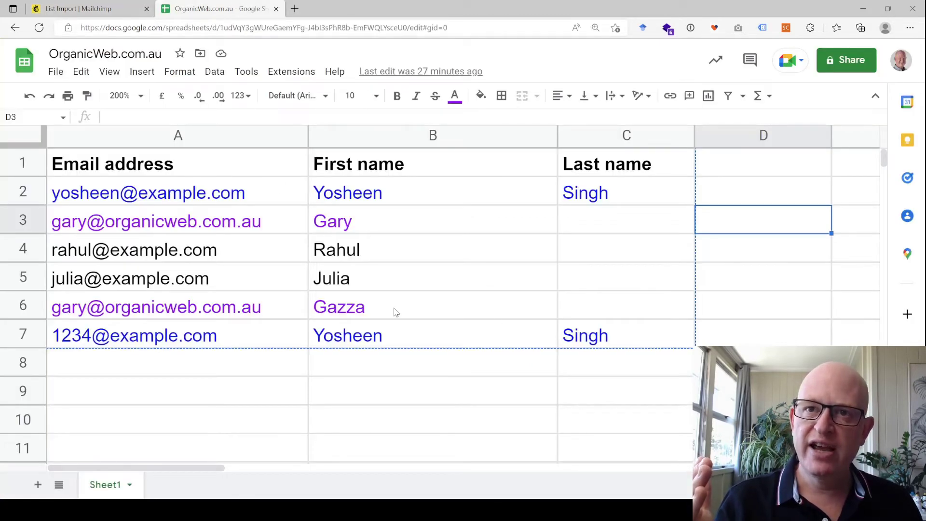
click(109, 12)
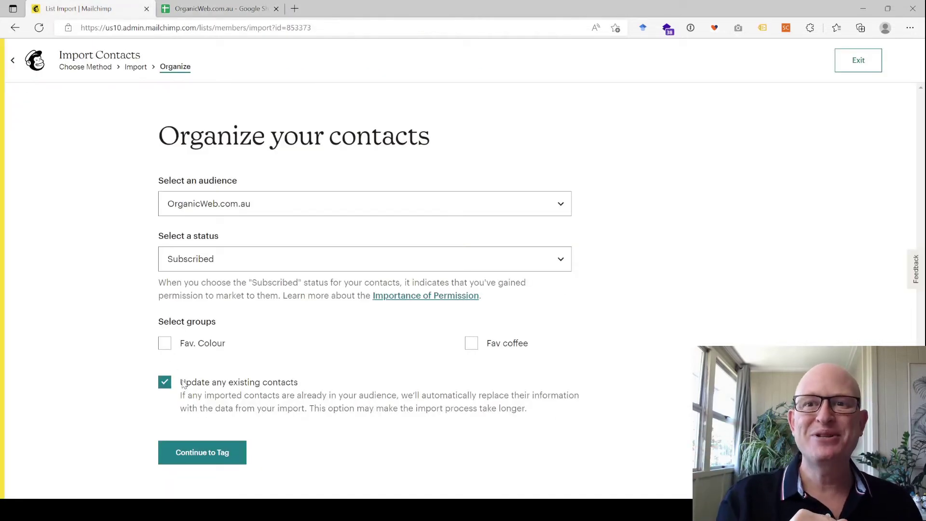
click(182, 9)
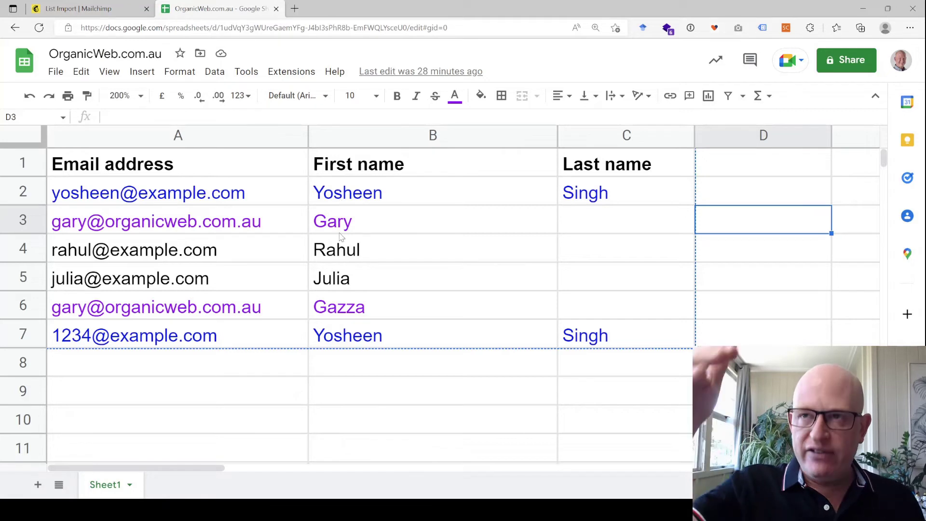
click(87, 9)
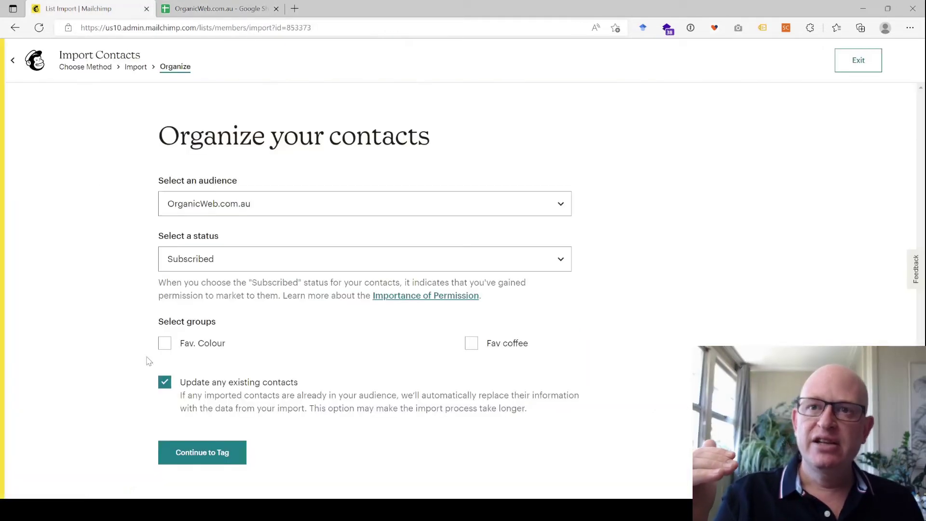
click(169, 386)
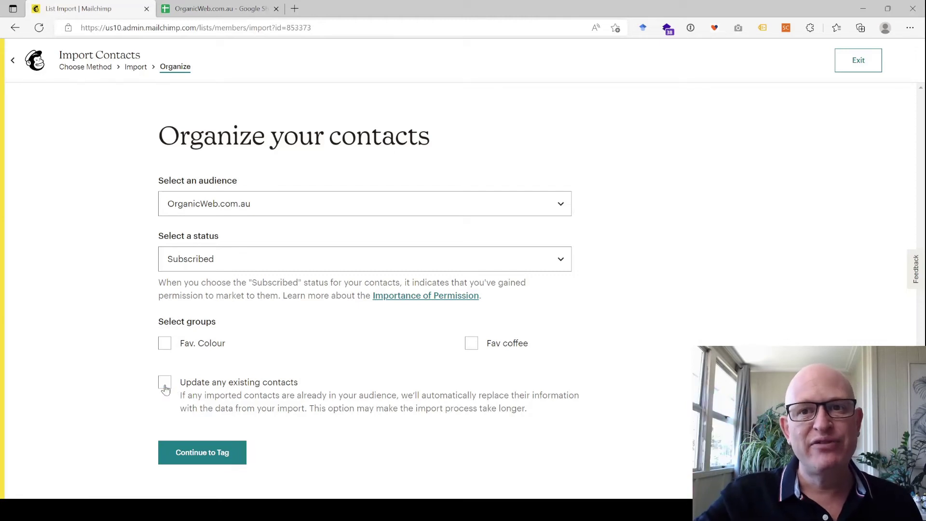
click(196, 11)
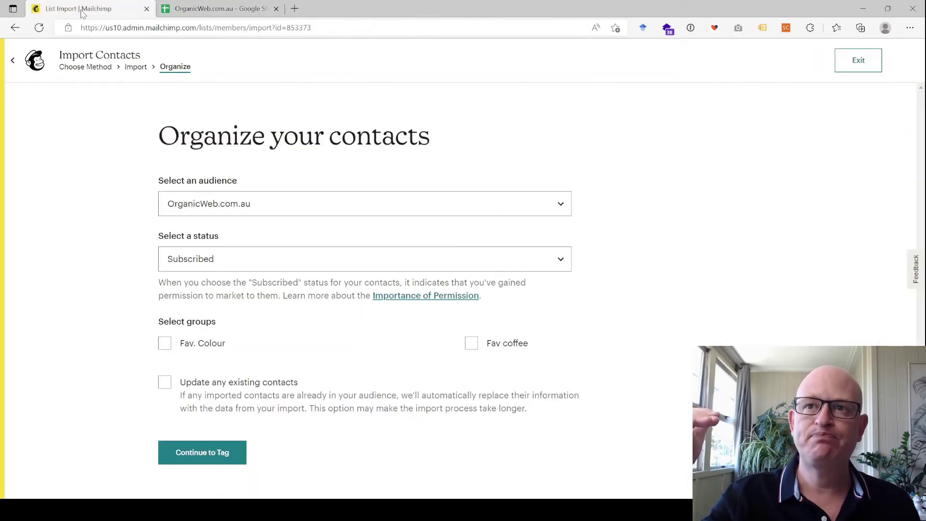
click(81, 9)
Abandon the import and reopen the 23-contact list from the Audience dashboard.
click(13, 60)
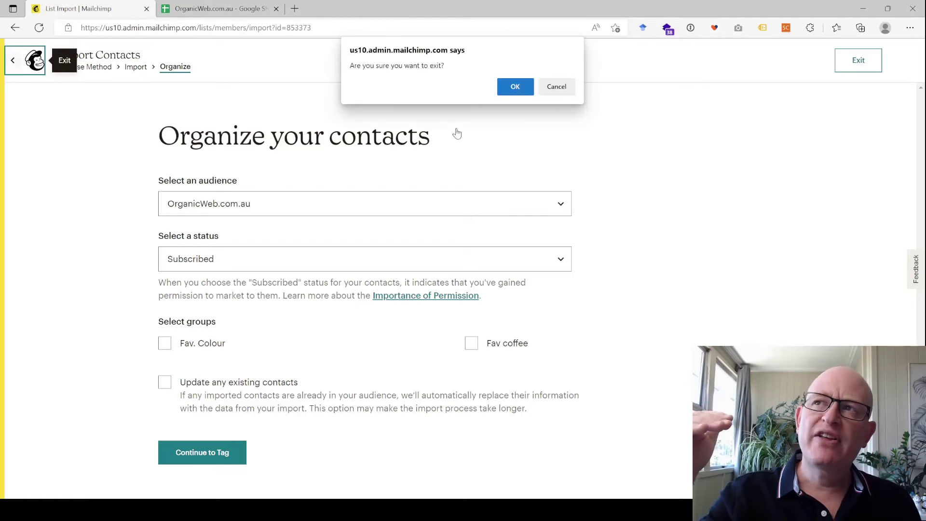
click(515, 86)
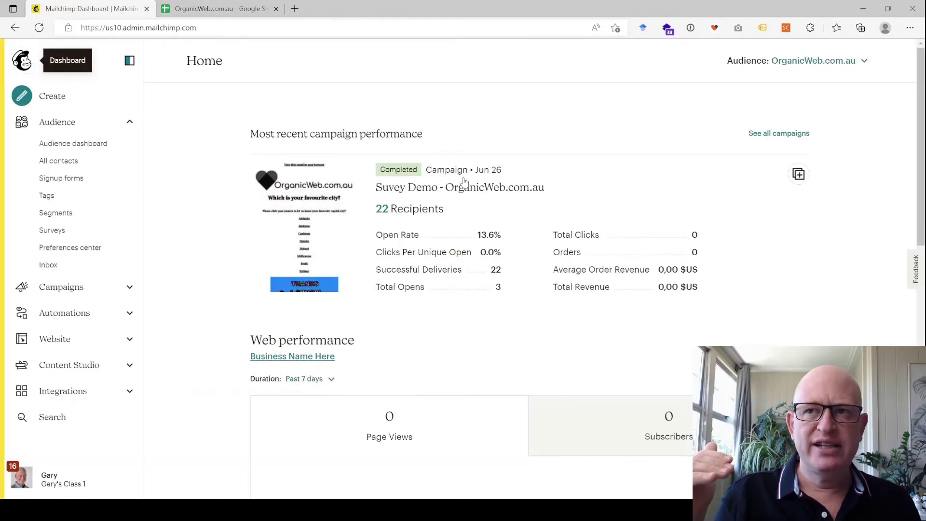
click(63, 143)
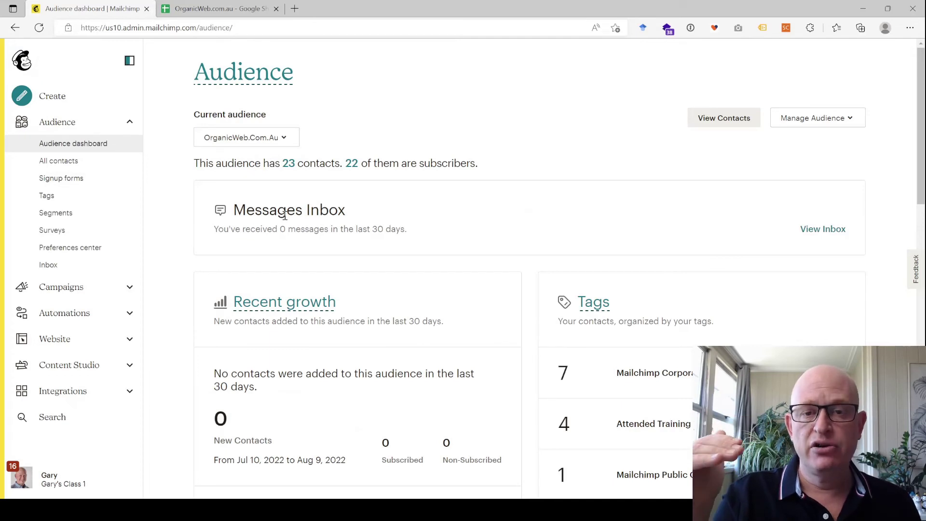
click(289, 163)
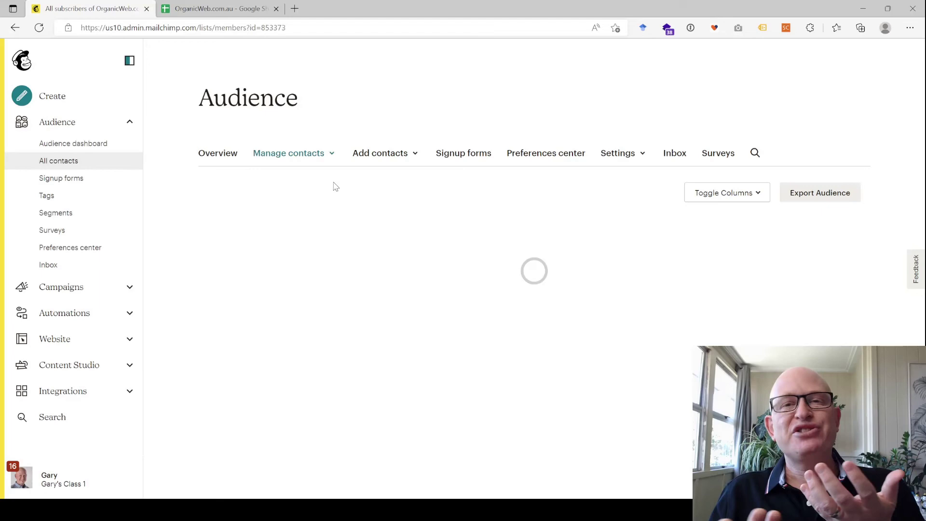
scroll(333, 182, down, 3)
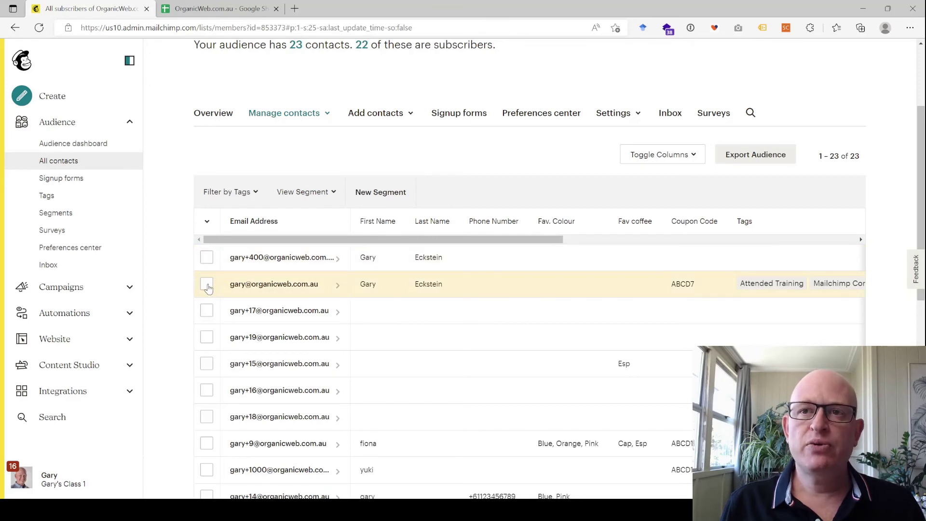
Tick the duplicate second contact and open the Actions dropdown showing Archive.
click(207, 285)
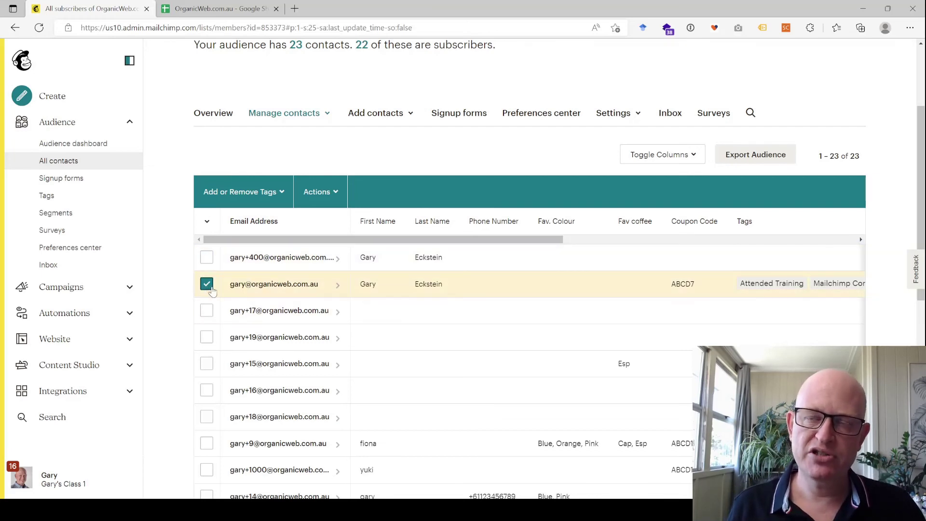
click(335, 192)
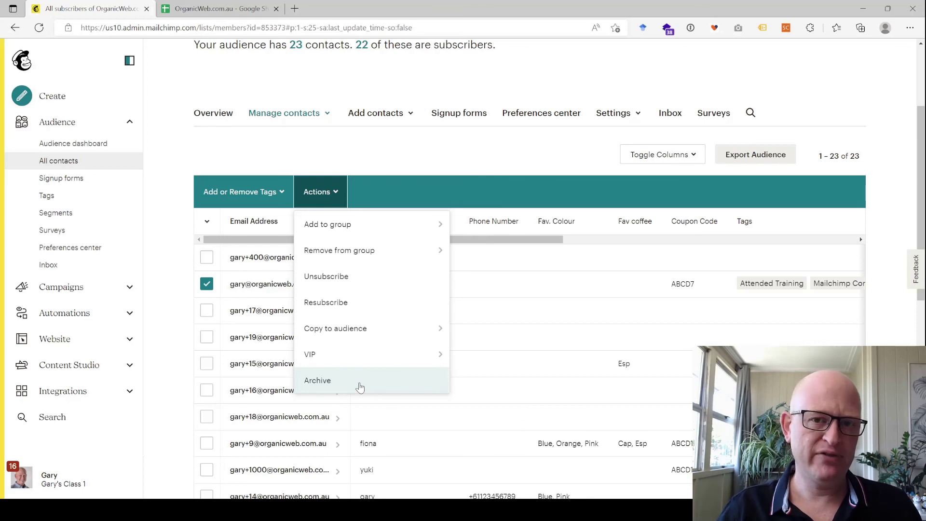
mouse_move(361, 367)
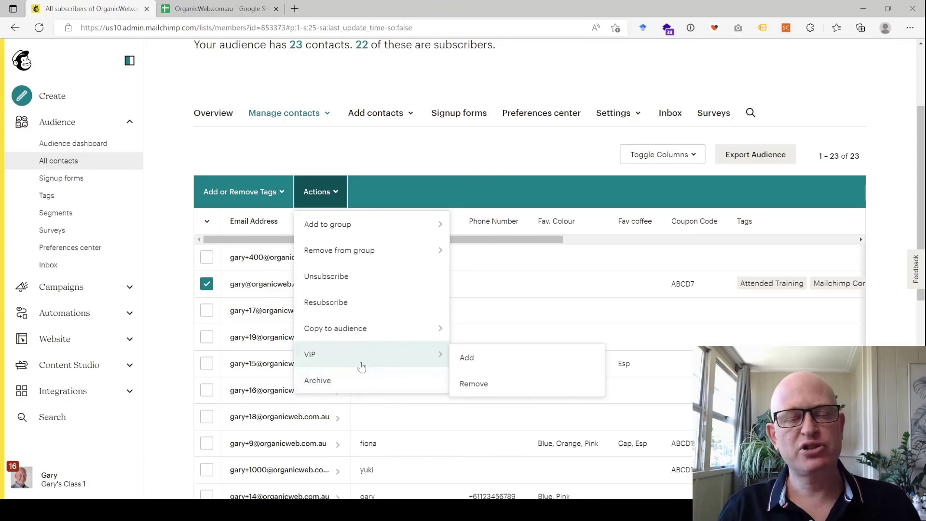